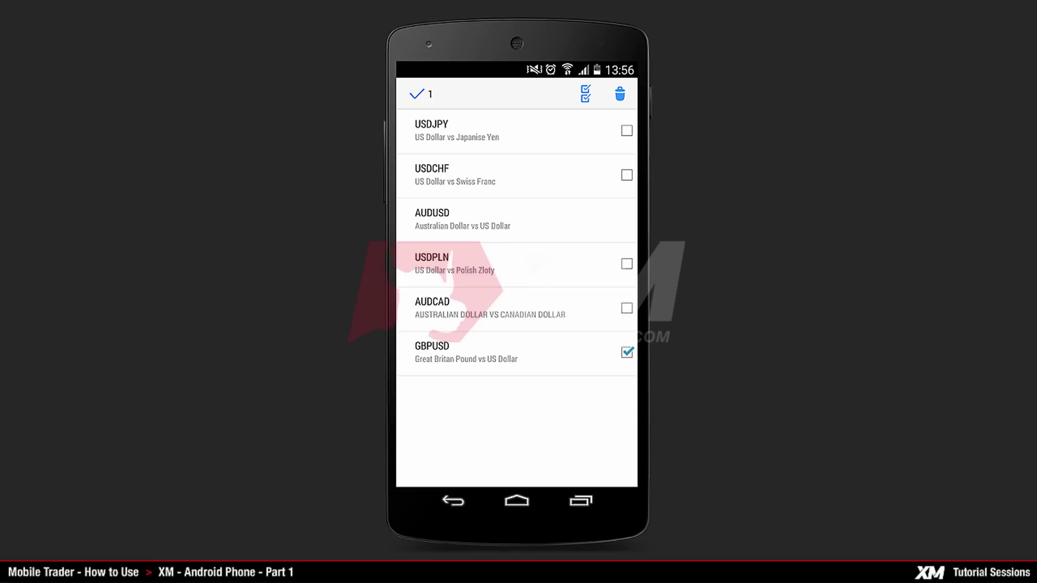
Delete GBPUSD from the selected symbols, leaving five currency pairs.
left_click(620, 93)
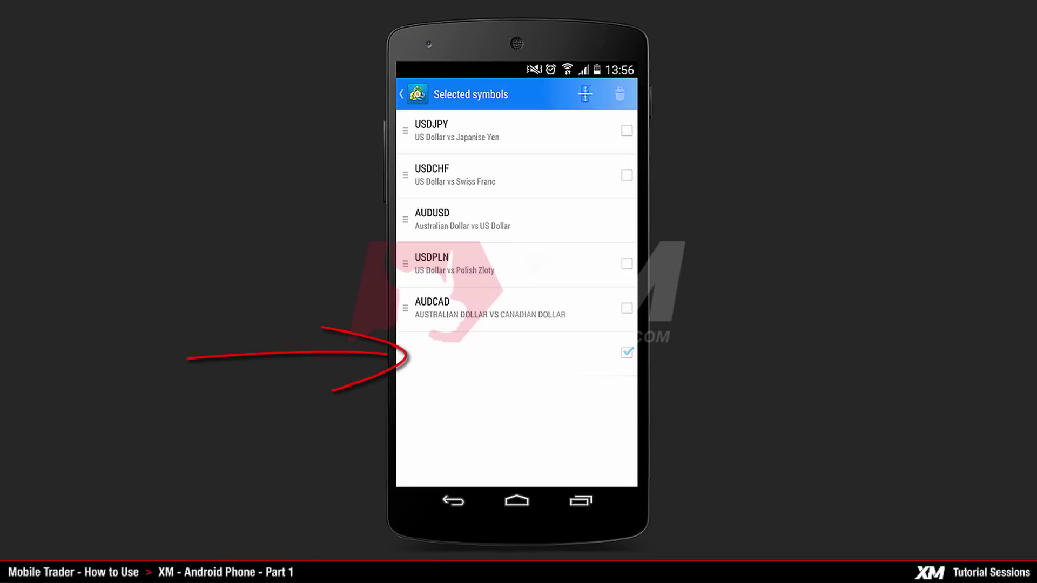